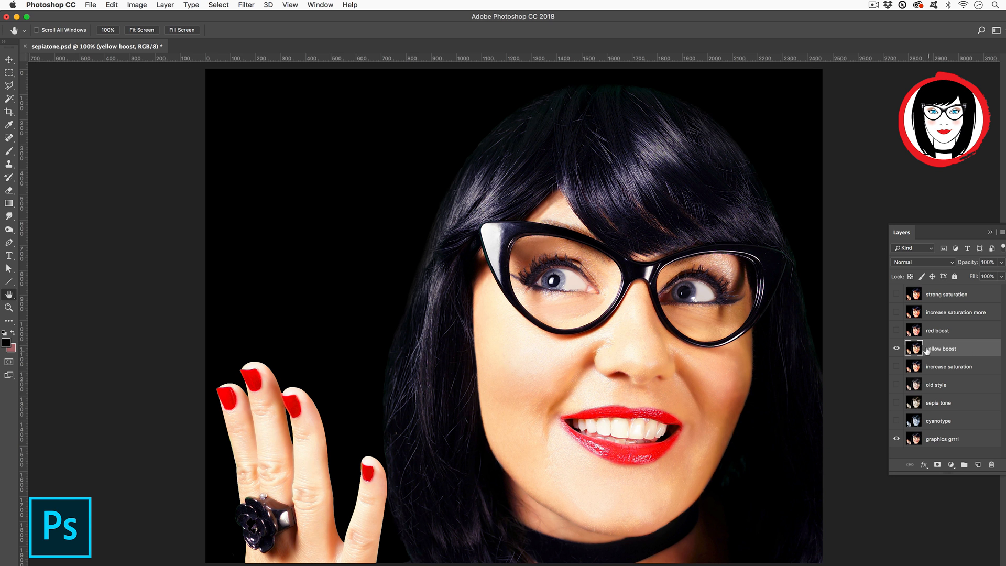
Step: Preview the old style layer against the original photo, hide it, and show the sepia tone layer
{"action": "left_click", "coordinate": [897, 385]}
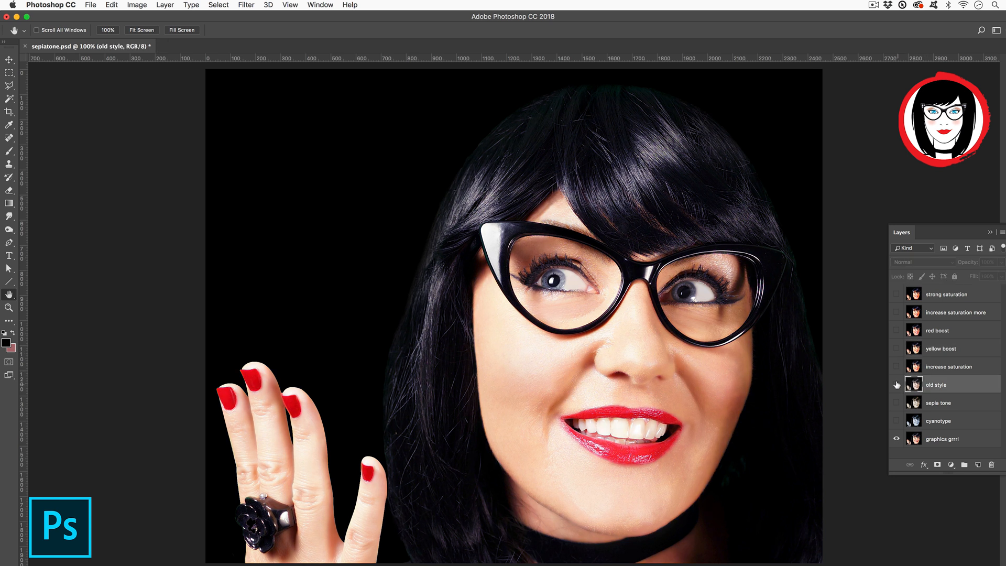
{"action": "left_click", "coordinate": [897, 385]}
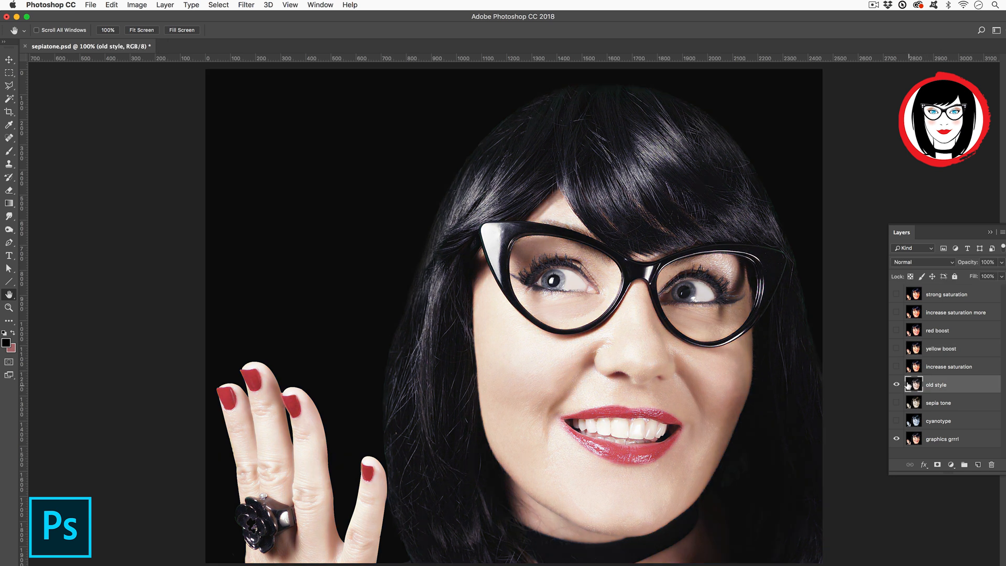
{"action": "left_click", "coordinate": [897, 385]}
{"action": "left_click", "coordinate": [896, 403]}
{"action": "left_click", "coordinate": [903, 404]}
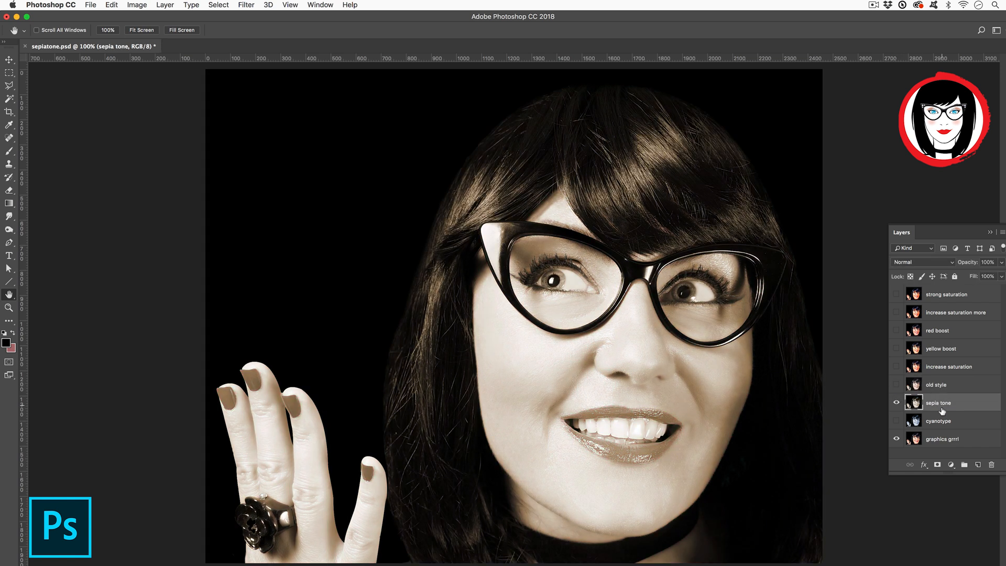
Step: Compare the cyanotype and sepia tone layers with the original, leaving only the graphics grrrl layer visible
{"action": "left_click", "coordinate": [896, 421]}
{"action": "left_click", "coordinate": [897, 403]}
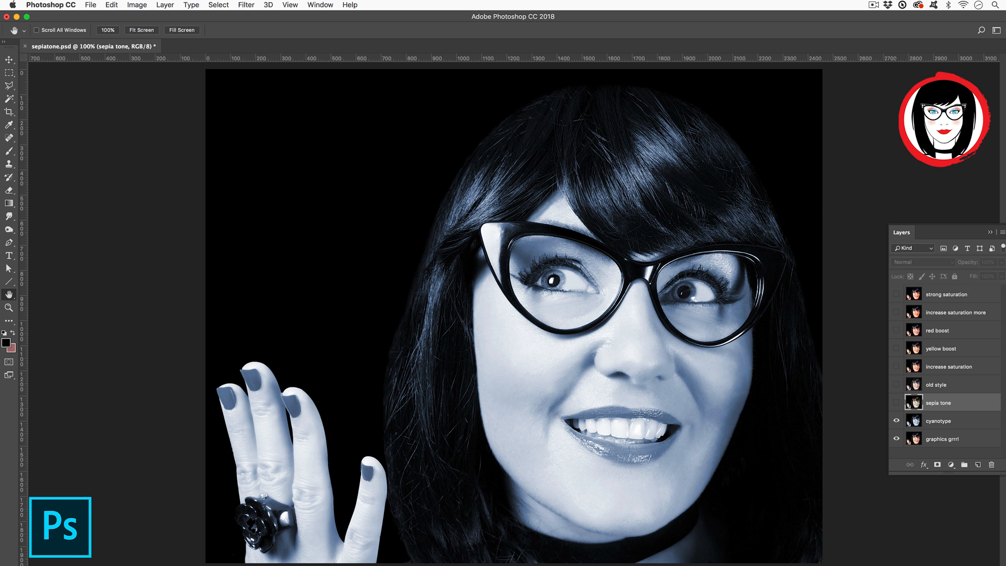
{"action": "left_click", "coordinate": [908, 423]}
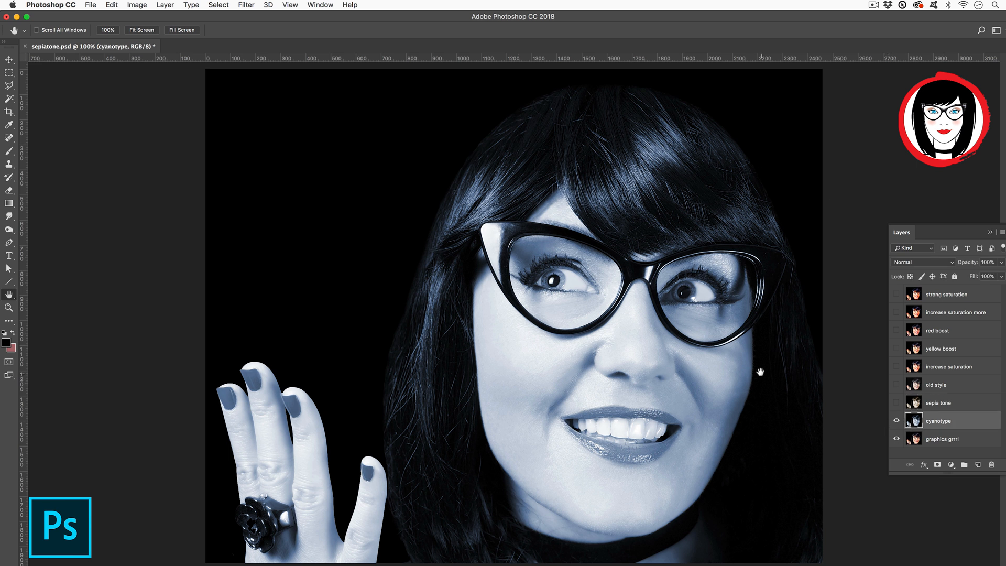
{"action": "left_click", "coordinate": [893, 420]}
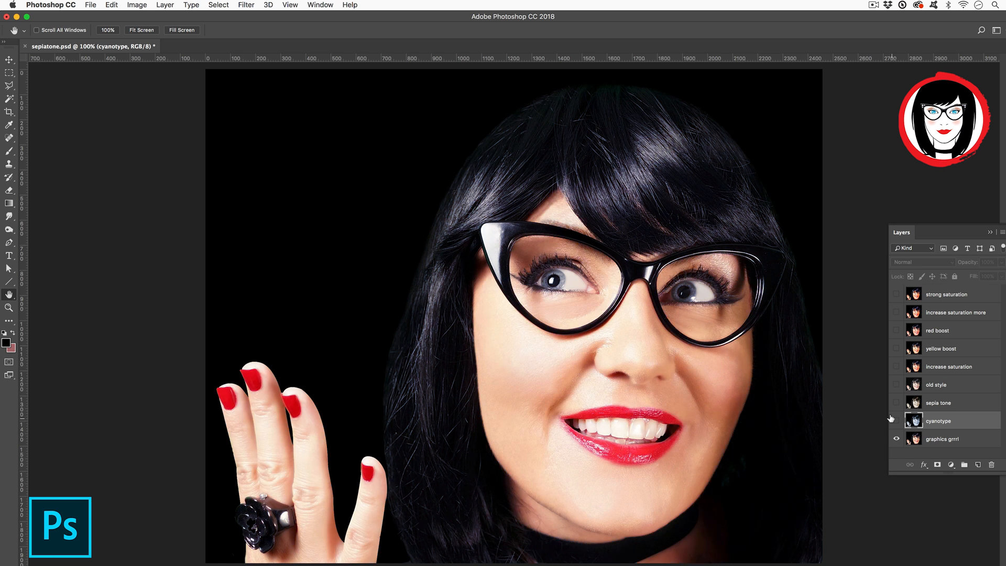
{"action": "left_click", "coordinate": [892, 419]}
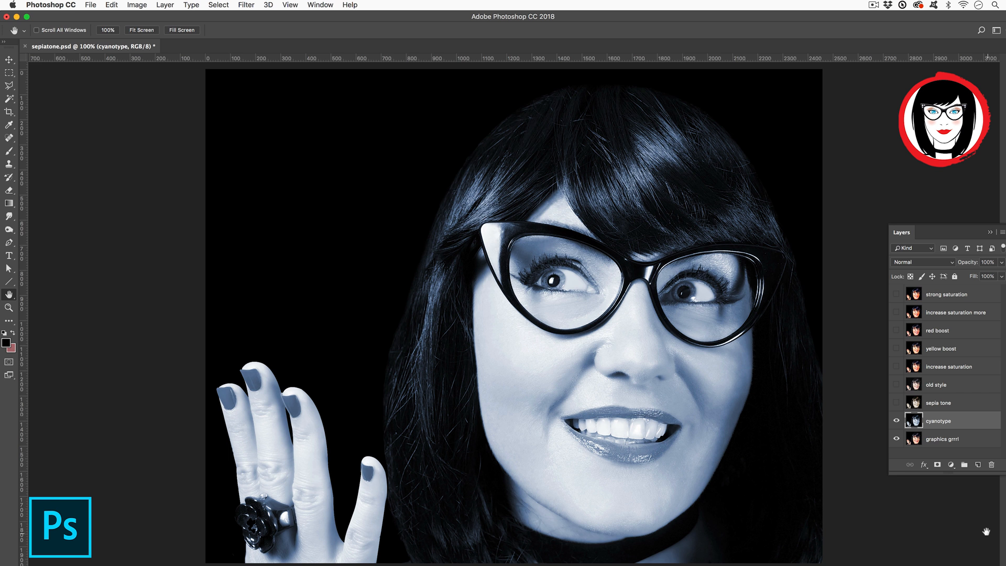
{"action": "left_click", "coordinate": [896, 402]}
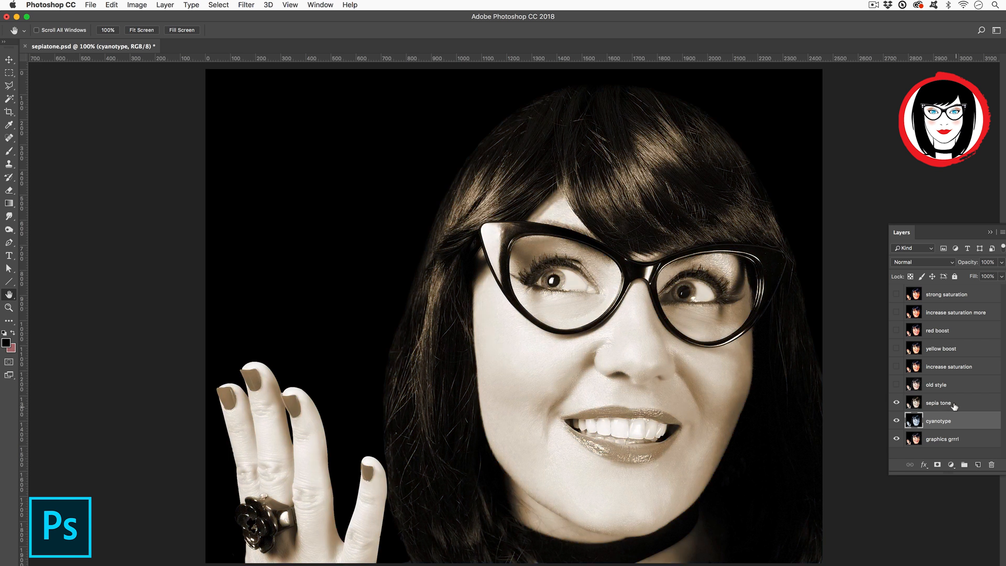
{"action": "left_click", "coordinate": [896, 403]}
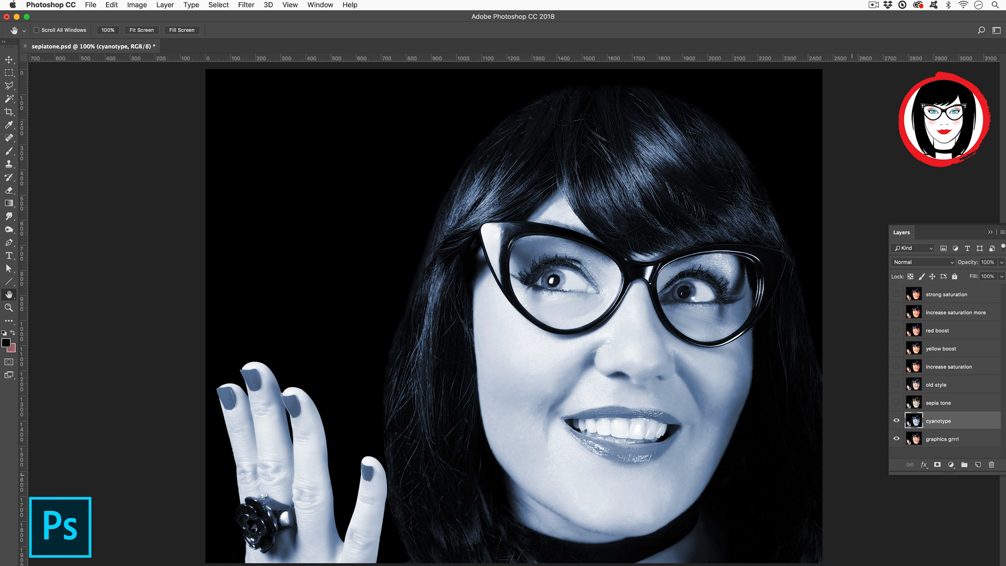
{"action": "left_click", "coordinate": [896, 420]}
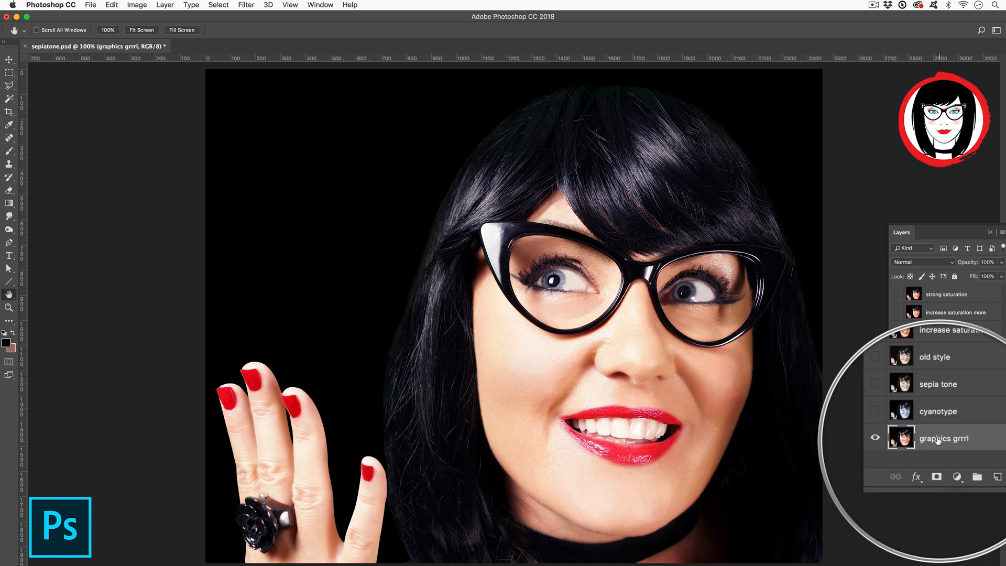
Step: Duplicate the graphics grrrl layer, lengthen the Layers panel, and activate the Move tool
{"action": "left_click_drag", "start_coordinate": [938, 440], "coordinate": [978, 463]}
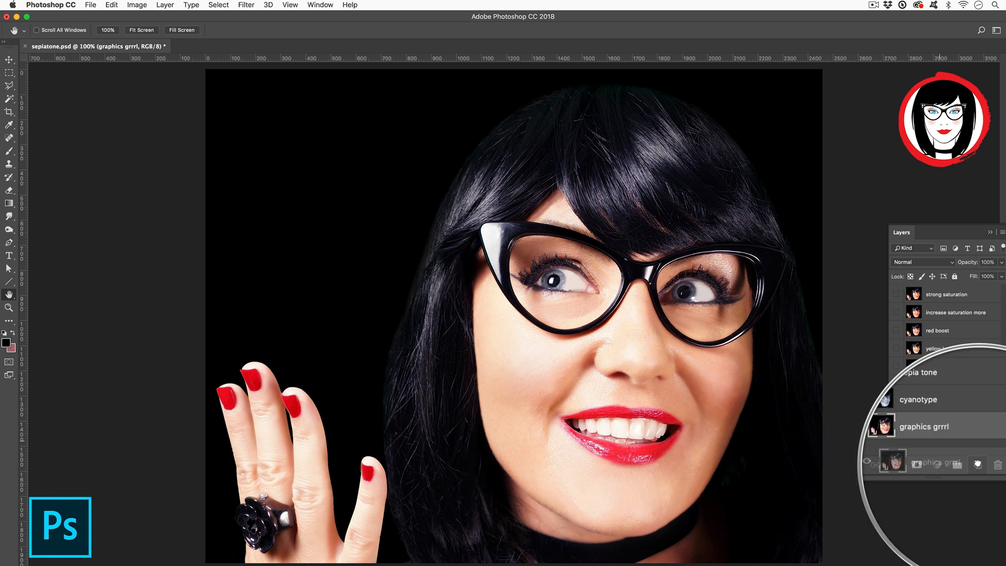
{"action": "left_click_drag", "start_coordinate": [978, 463], "coordinate": [979, 469]}
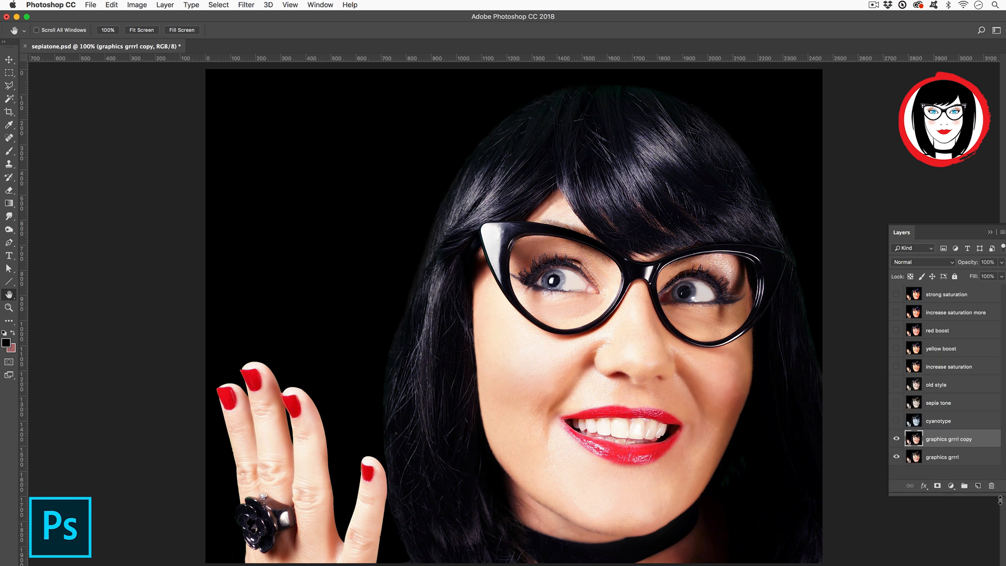
{"action": "left_click", "coordinate": [313, 5]}
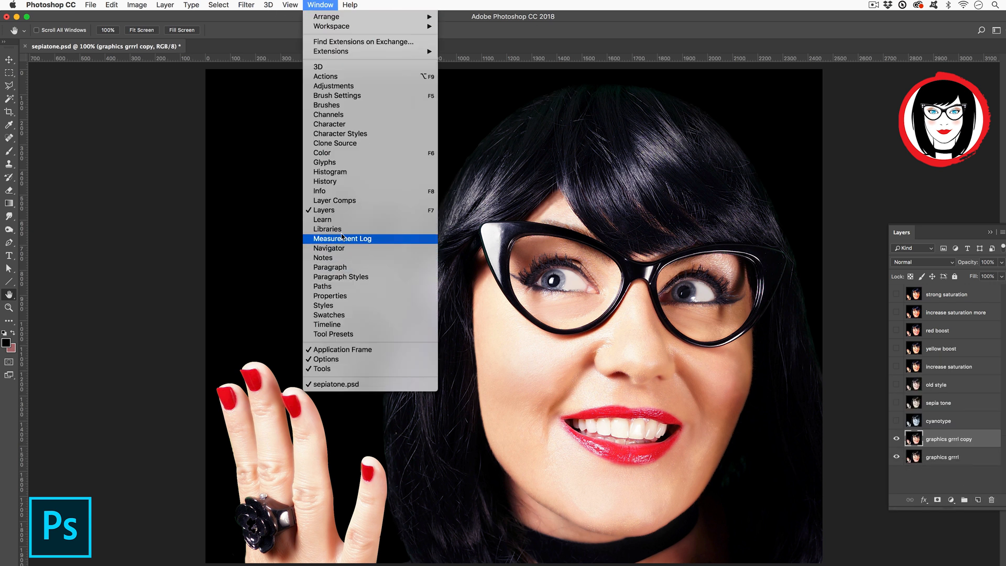
{"action": "left_click", "coordinate": [973, 258]}
{"action": "left_click_drag", "start_coordinate": [993, 515], "coordinate": [993, 530]}
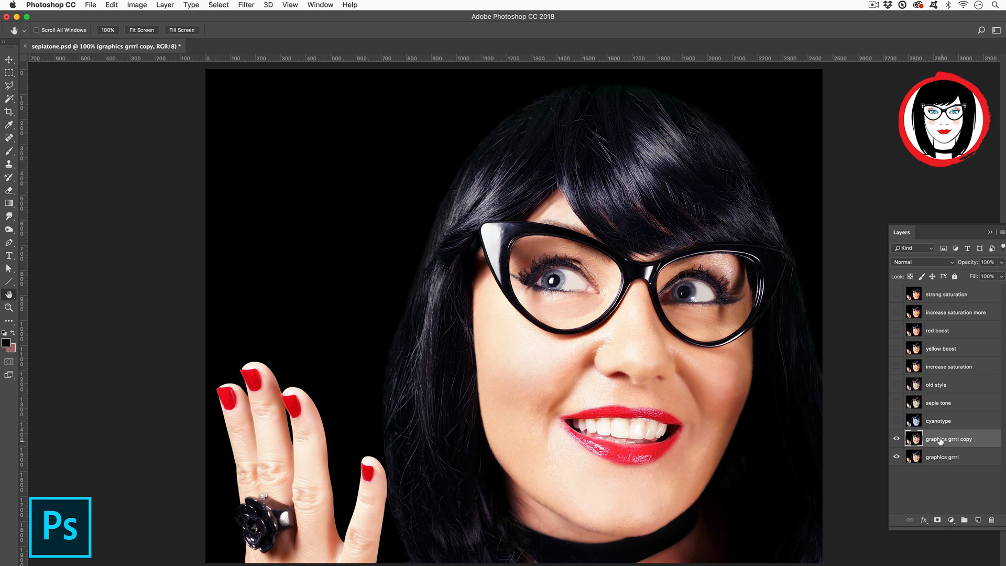
{"action": "key", "text": "z"}
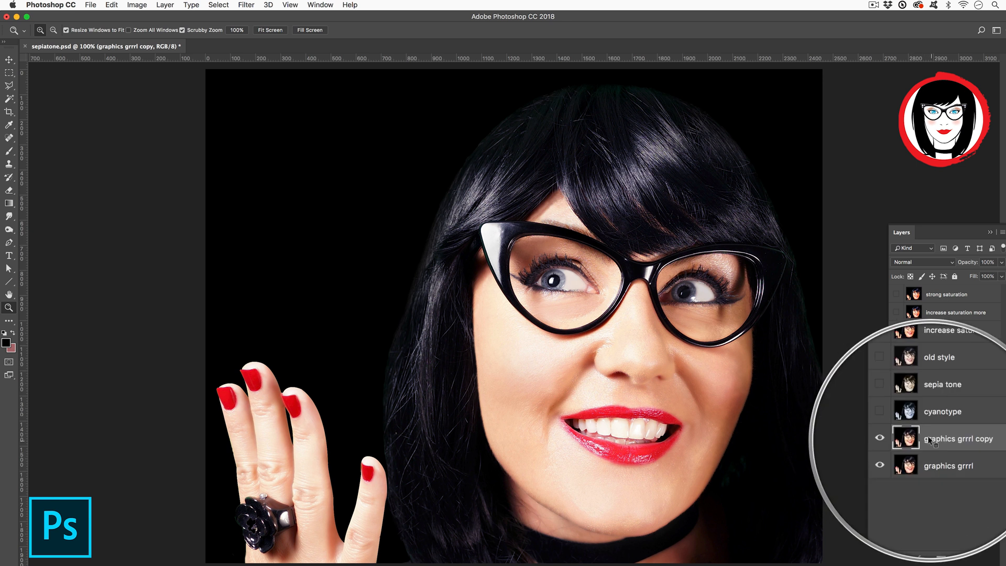
{"action": "key", "text": "v"}
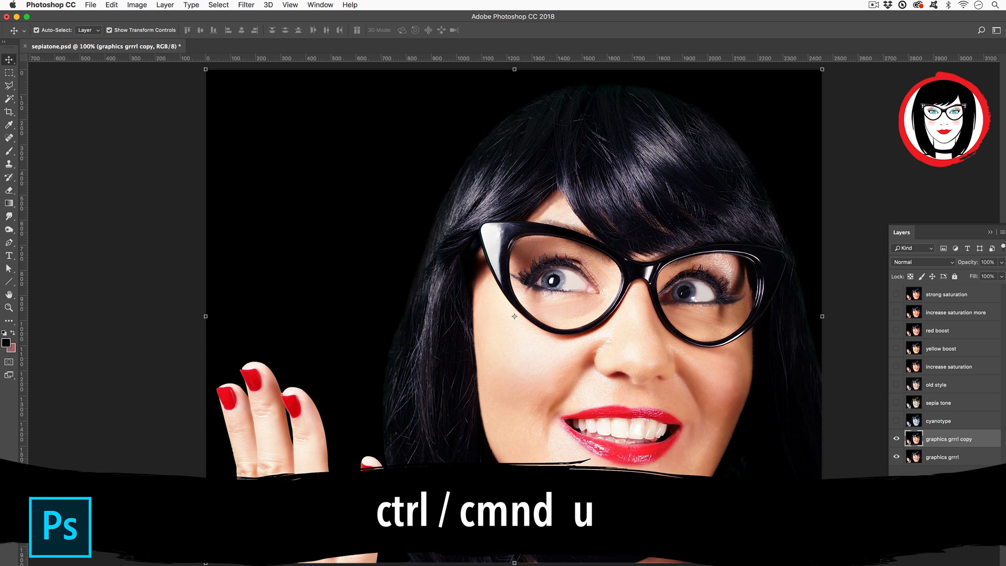
{"action": "left_click", "coordinate": [137, 5]}
{"action": "left_click", "coordinate": [135, 5]}
{"action": "left_click", "coordinate": [135, 5]}
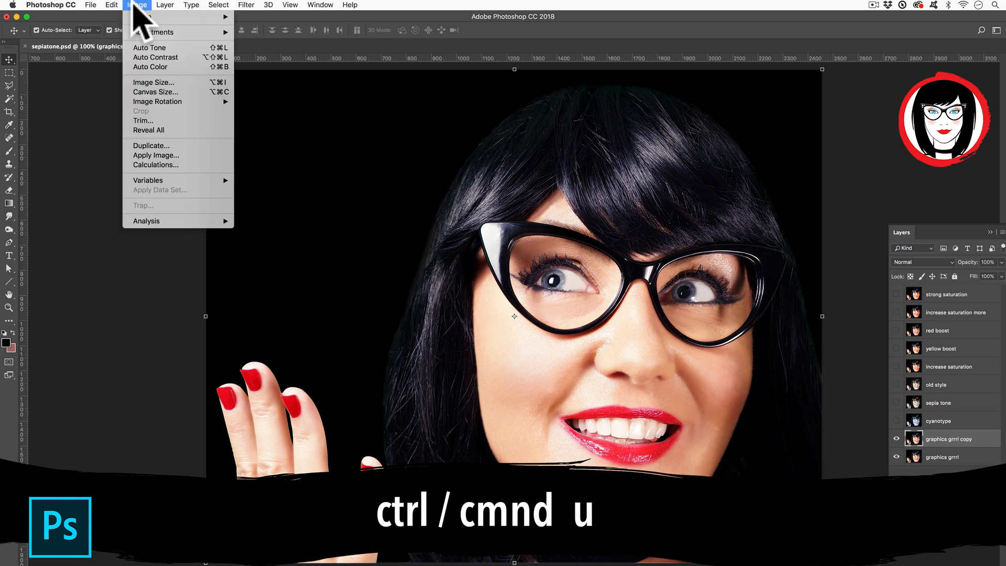
{"action": "mouse_move", "coordinate": [144, 32]}
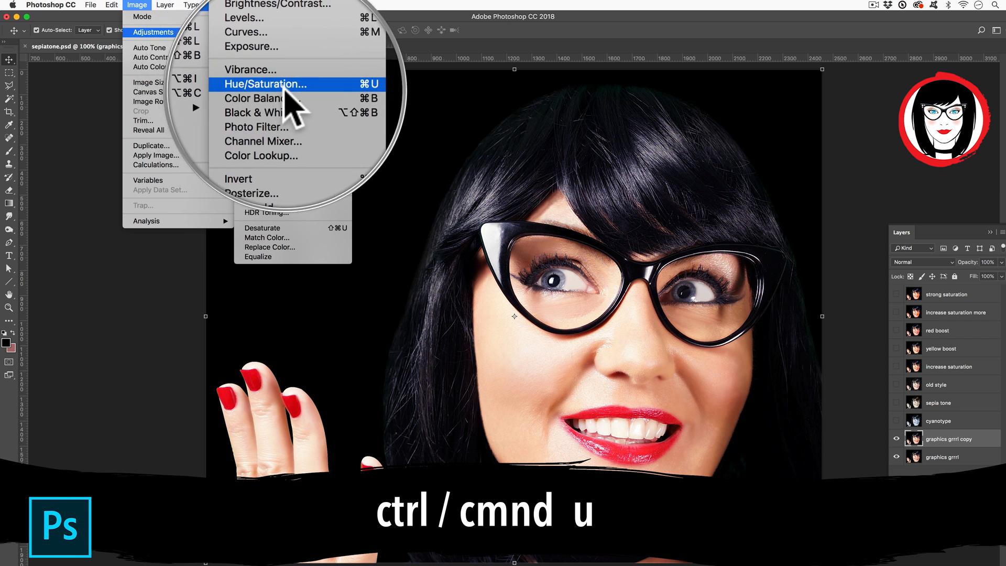
{"action": "left_click", "coordinate": [283, 86]}
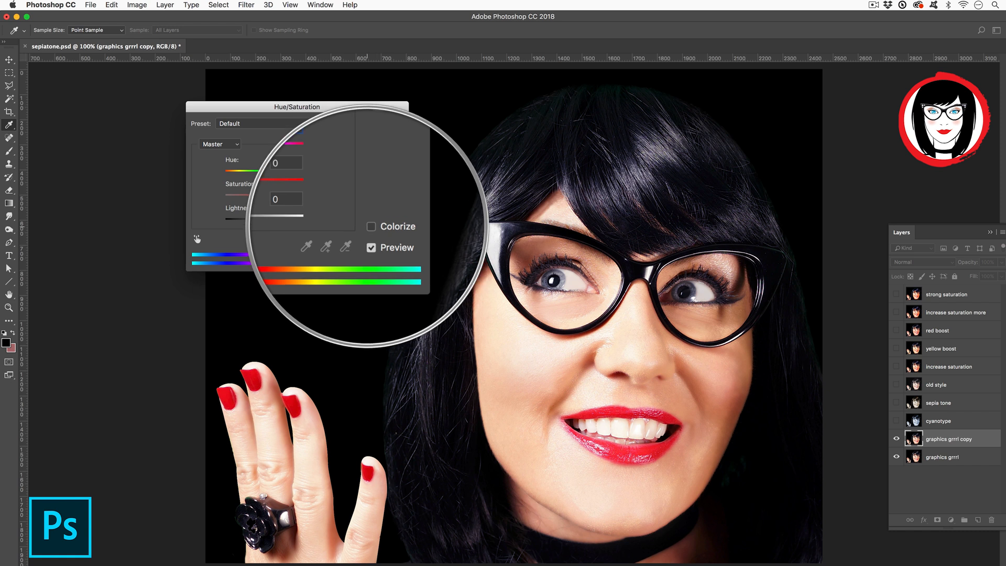
{"action": "left_click", "coordinate": [370, 226]}
{"action": "left_click_drag", "start_coordinate": [224, 173], "coordinate": [292, 178]}
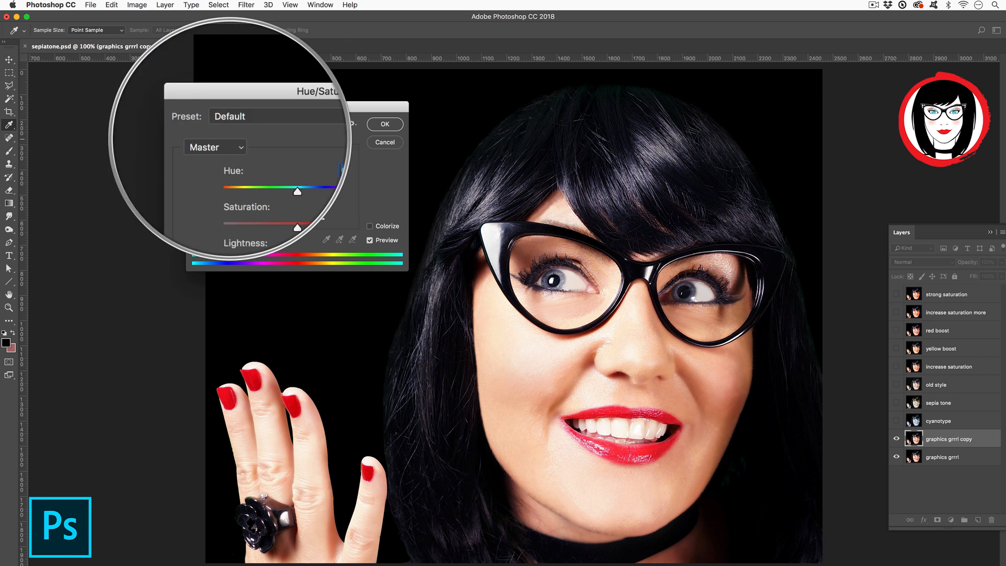
{"action": "mouse_move", "coordinate": [275, 199]}
{"action": "left_mouse_down"}
{"action": "mouse_move", "coordinate": [313, 199]}
{"action": "mouse_move", "coordinate": [245, 198]}
{"action": "mouse_move", "coordinate": [295, 199]}
{"action": "mouse_move", "coordinate": [243, 223]}
{"action": "mouse_move", "coordinate": [296, 224]}
{"action": "left_mouse_up"}
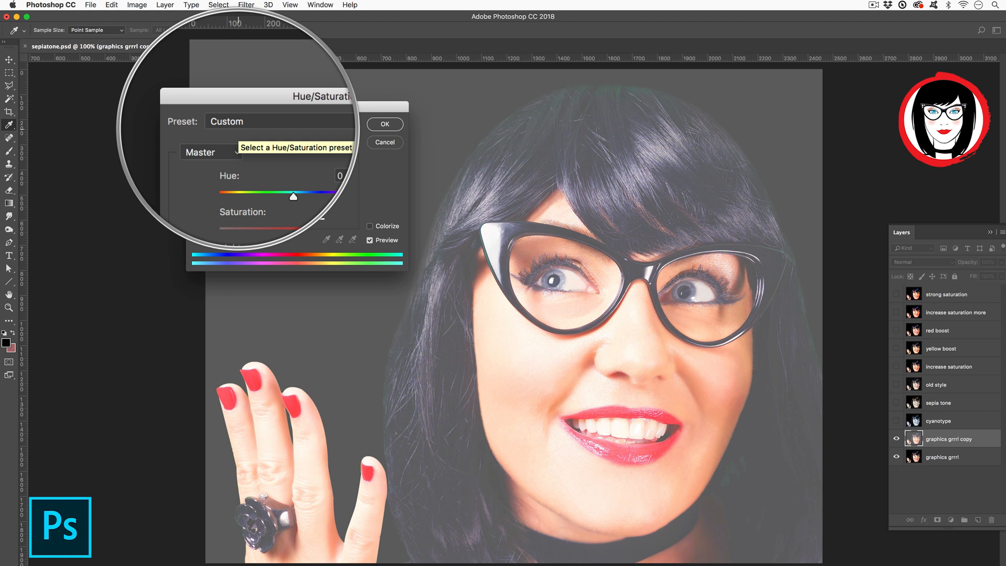
{"action": "key", "text": "Escape"}
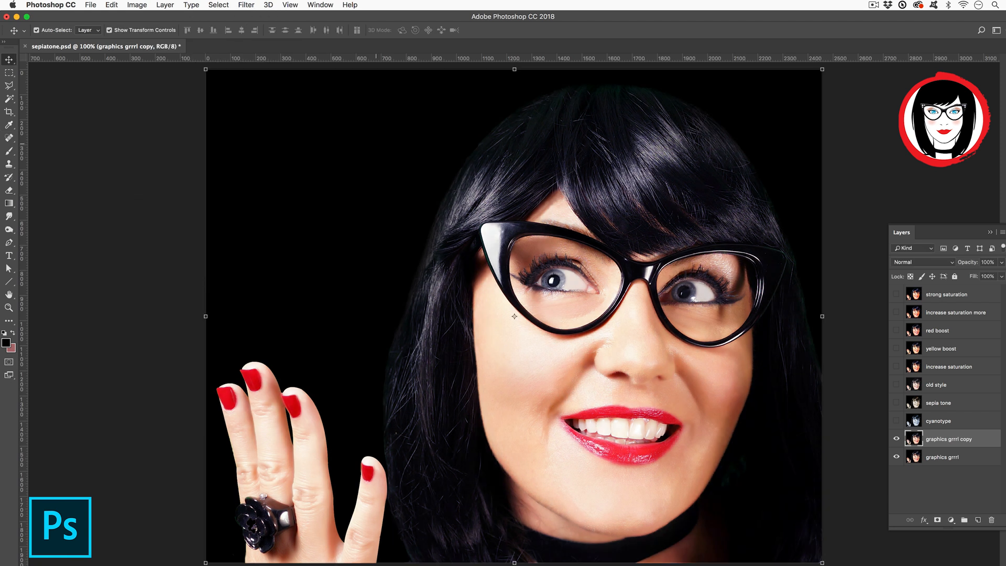
Step: Apply the Old Style Hue/Saturation preset to the graphics grrrl copy layer and compare it with the original
{"action": "key", "text": "super+u"}
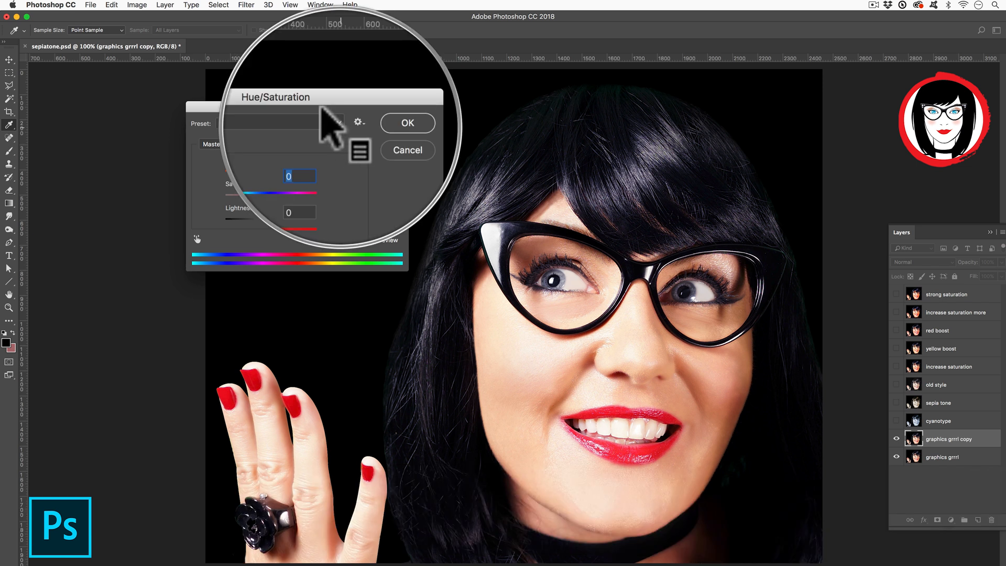
{"action": "left_click", "coordinate": [336, 122]}
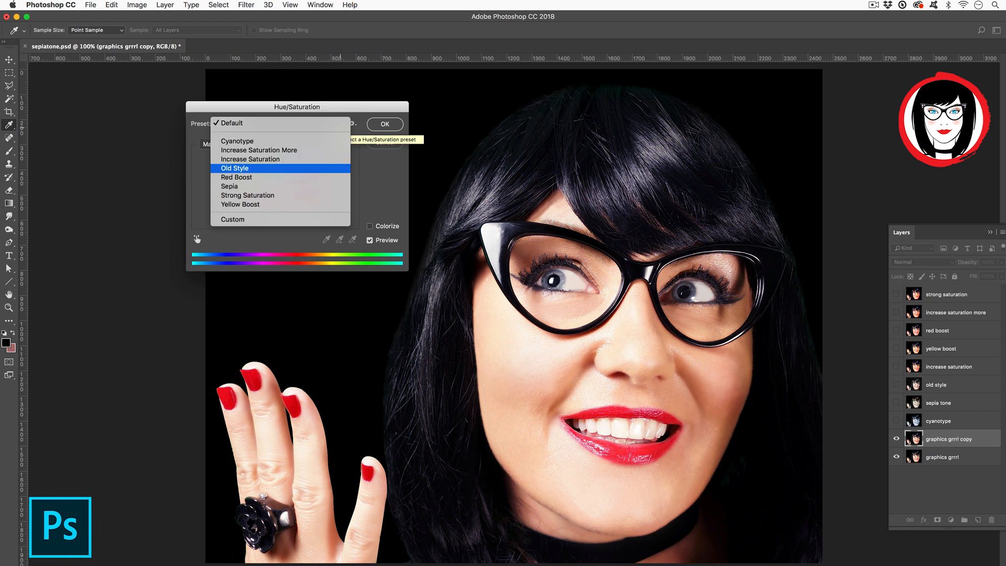
{"action": "left_click", "coordinate": [251, 166]}
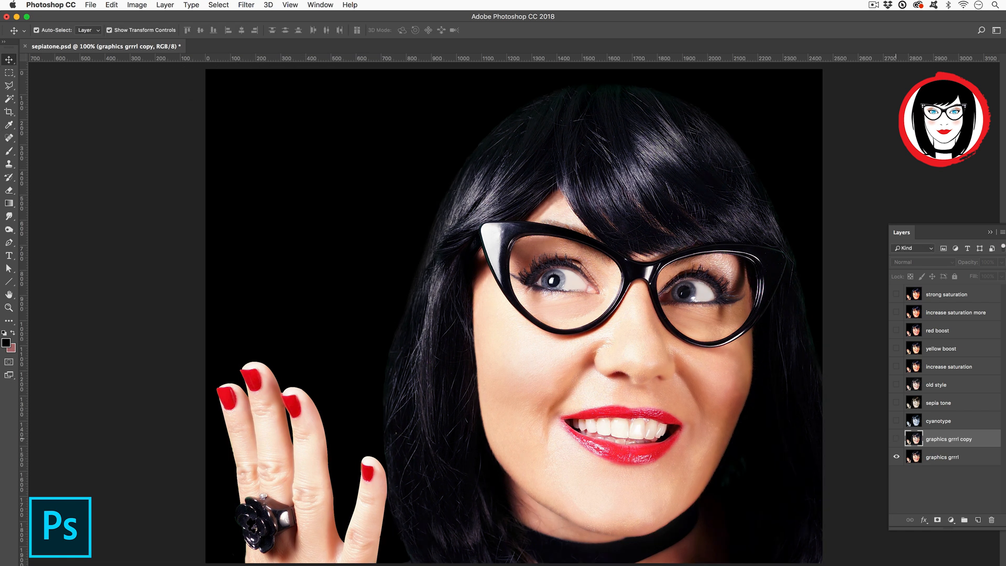
{"action": "left_click", "coordinate": [896, 440]}
{"action": "left_click", "coordinate": [896, 440]}
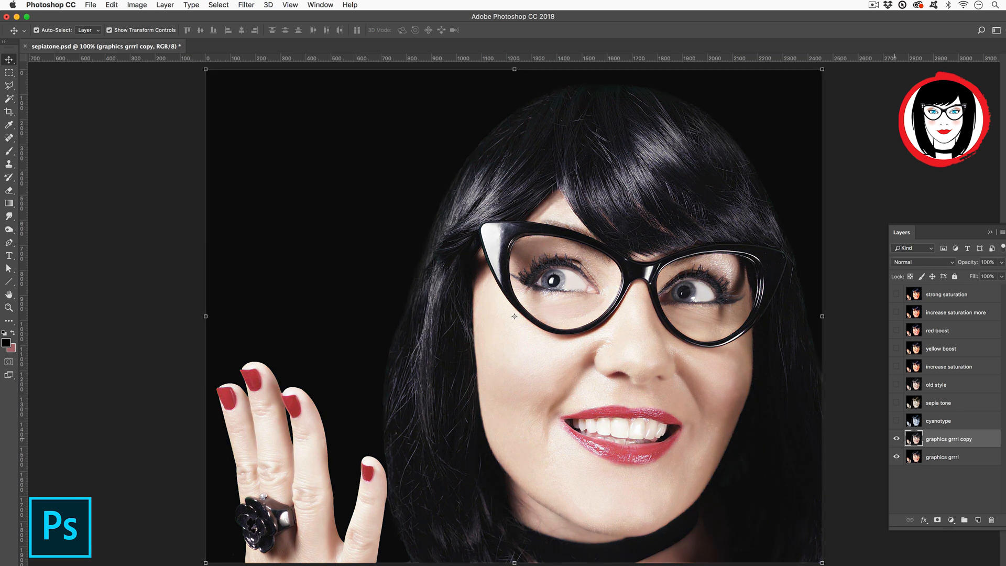
Step: Start again from an unedited graphics grrrl copy layer and choose the Sepia preset in Hue/Saturation
{"action": "left_click_drag", "start_coordinate": [955, 439], "coordinate": [978, 519]}
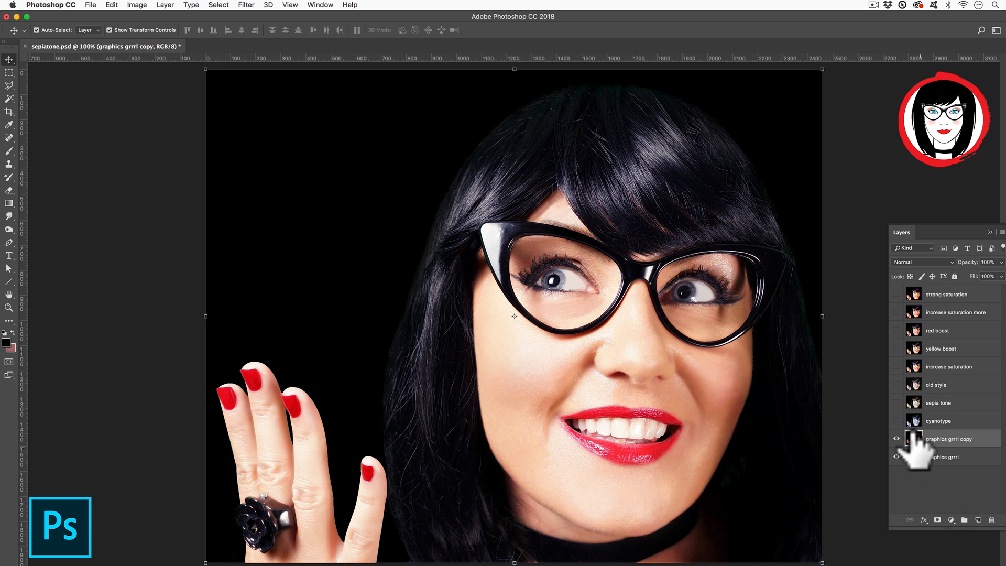
{"action": "key", "text": "ctrl+u"}
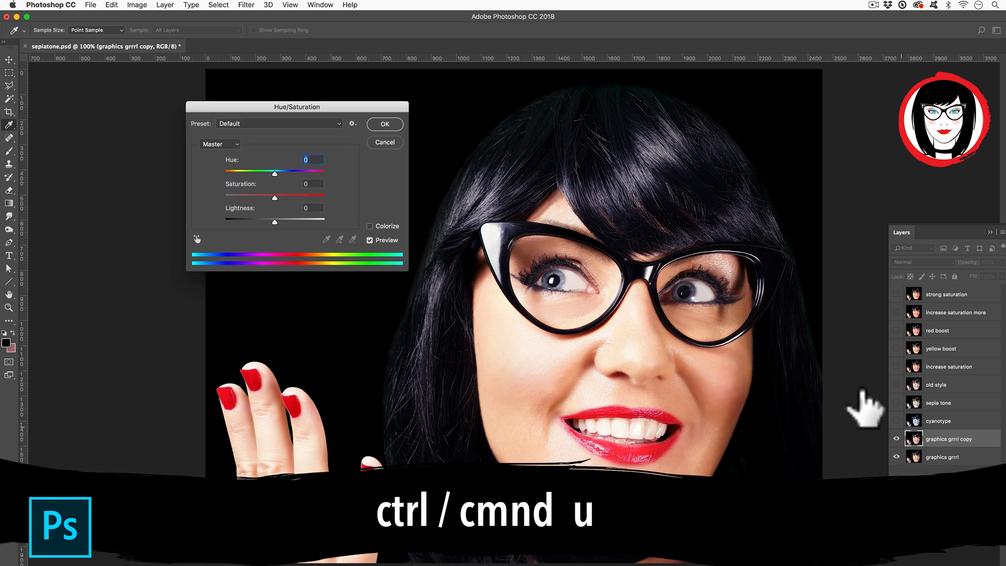
{"action": "left_click", "coordinate": [337, 125]}
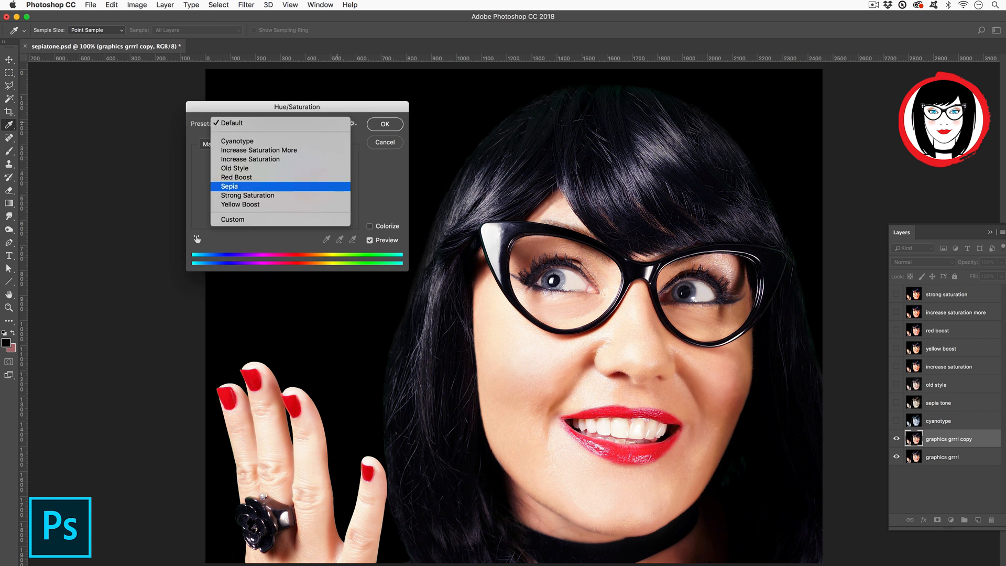
{"action": "left_click", "coordinate": [230, 186]}
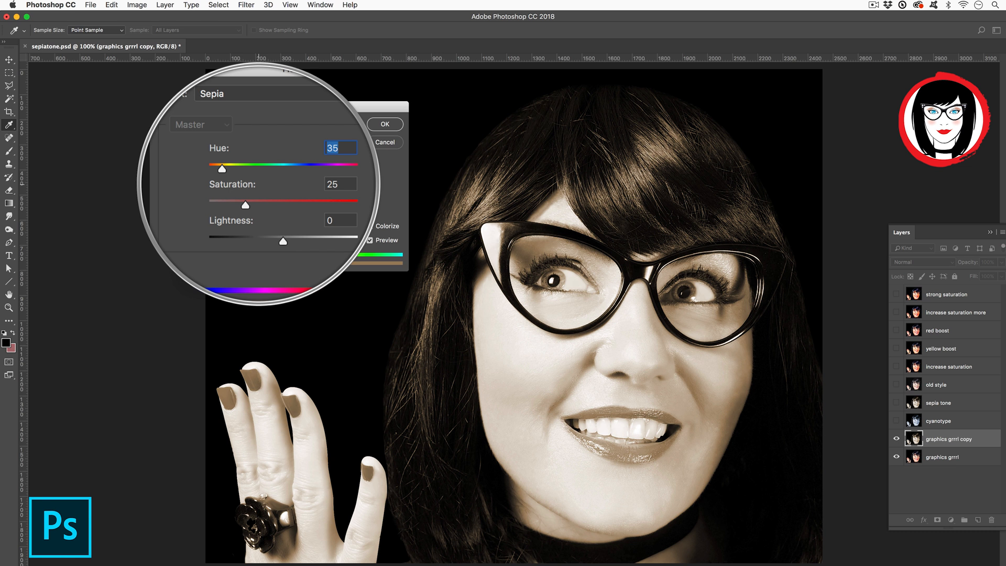
Step: Try the sepia tint at saturation 46 and 5, and set the saturation to 16
{"action": "left_click_drag", "start_coordinate": [239, 198], "coordinate": [271, 200]}
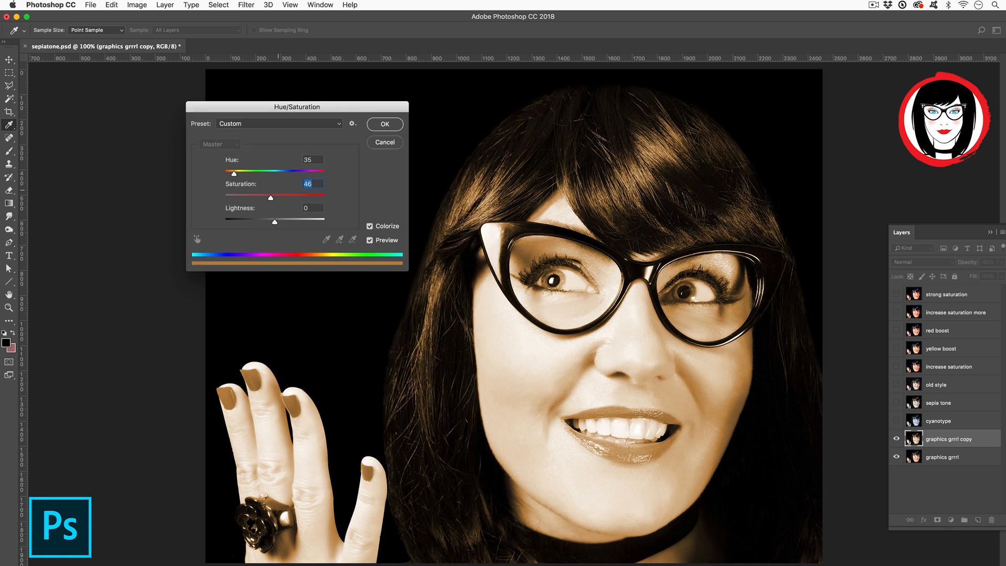
{"action": "key", "text": "shift+Down"}
{"action": "key", "text": "shift+Down"}
{"action": "key", "text": "shift+Down"}
{"action": "key", "text": "shift+Down"}
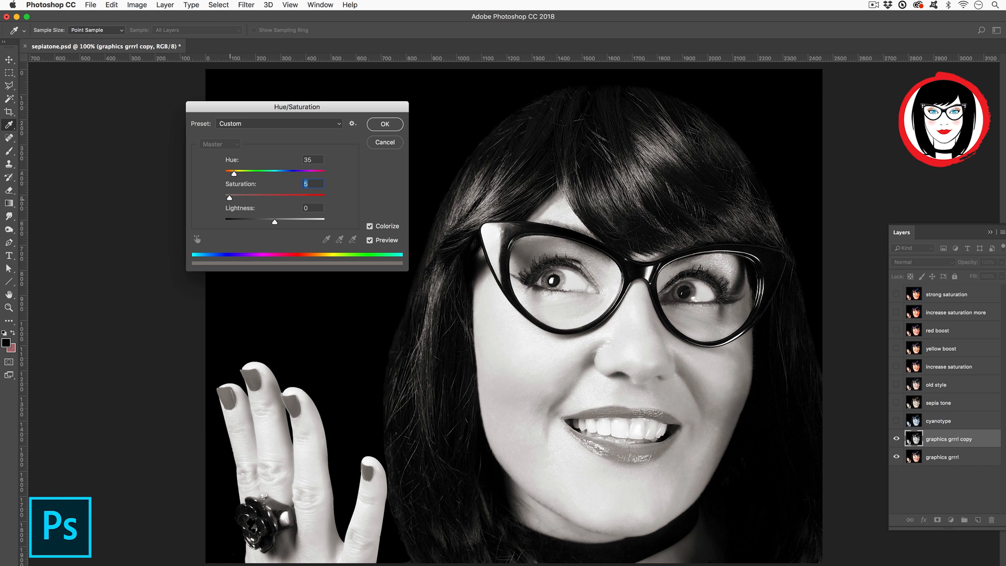
{"action": "key", "text": "Up"}
{"action": "key", "text": "Up"}
{"action": "key", "text": "Up"}
{"action": "key", "text": "Up"}
{"action": "key", "text": "Up"}
{"action": "key", "text": "Up"}
{"action": "key", "text": "Up"}
{"action": "key", "text": "Up"}
{"action": "key", "text": "Up"}
{"action": "key", "text": "Up"}
{"action": "key", "text": "Up"}
Step: Shift the tint's hue to 171 and on to 241
{"action": "key", "text": "shift+Tab"}
{"action": "key", "text": "shift+Up"}
{"action": "key", "text": "shift+Up"}
{"action": "key", "text": "shift+Up"}
{"action": "key", "text": "shift+Up"}
{"action": "key", "text": "shift+Up"}
{"action": "key", "text": "shift+Up"}
{"action": "key", "text": "shift+Up"}
{"action": "key", "text": "shift+Up"}
{"action": "key", "text": "shift+Up"}
{"action": "key", "text": "shift+Up"}
{"action": "key", "text": "shift+Up"}
{"action": "key", "text": "Up"}
{"action": "key", "text": "shift+Up"}
{"action": "key", "text": "shift+Up"}
{"action": "key", "text": "Up"}
{"action": "key", "text": "Up"}
{"action": "key", "text": "Up"}
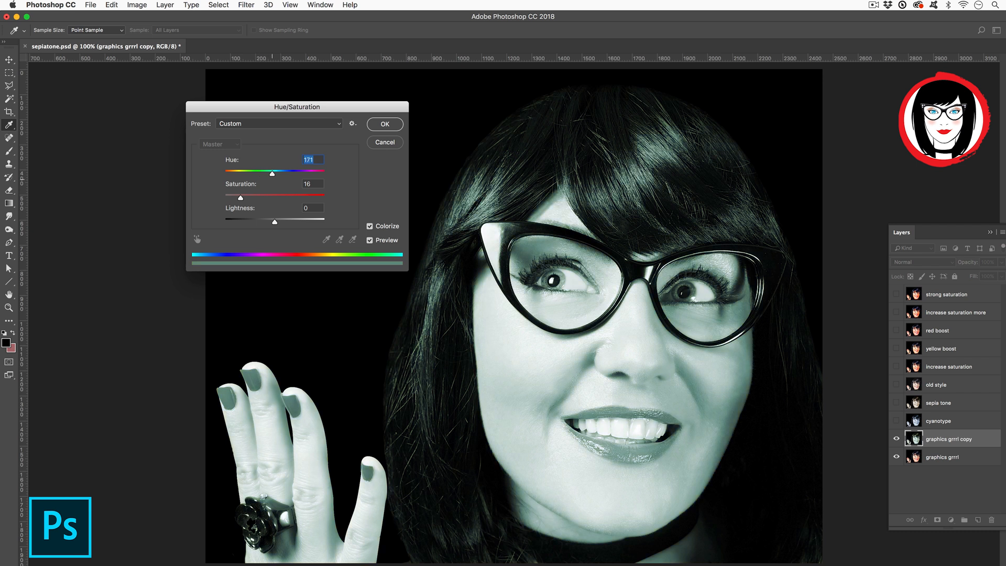
{"action": "left_click_drag", "start_coordinate": [278, 174], "coordinate": [292, 174]}
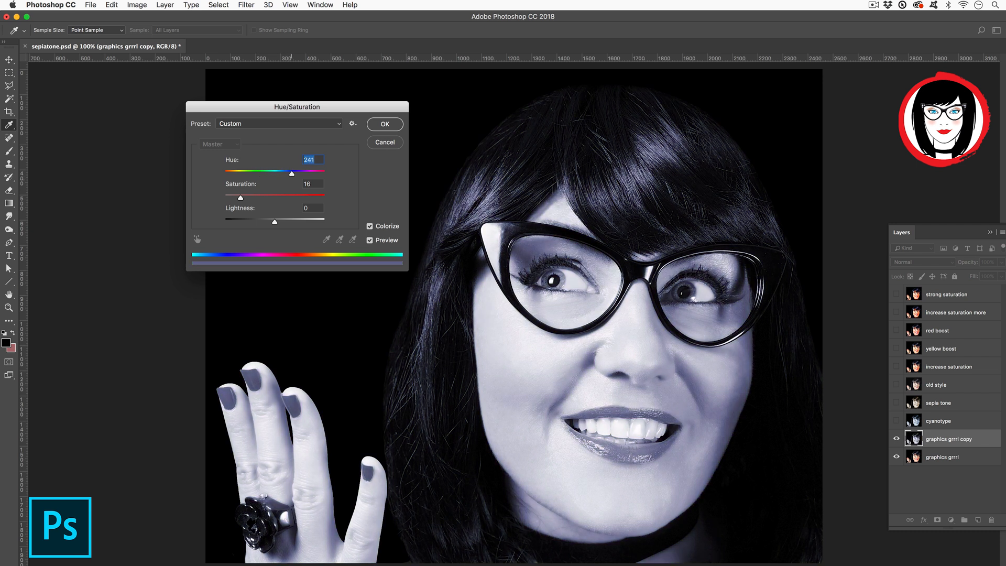
Step: Set the tint's hue to 0 and its saturation to 100 for a strong red
{"action": "type", "text": "0"}
{"action": "left_click_drag", "start_coordinate": [240, 197], "coordinate": [336, 194]}
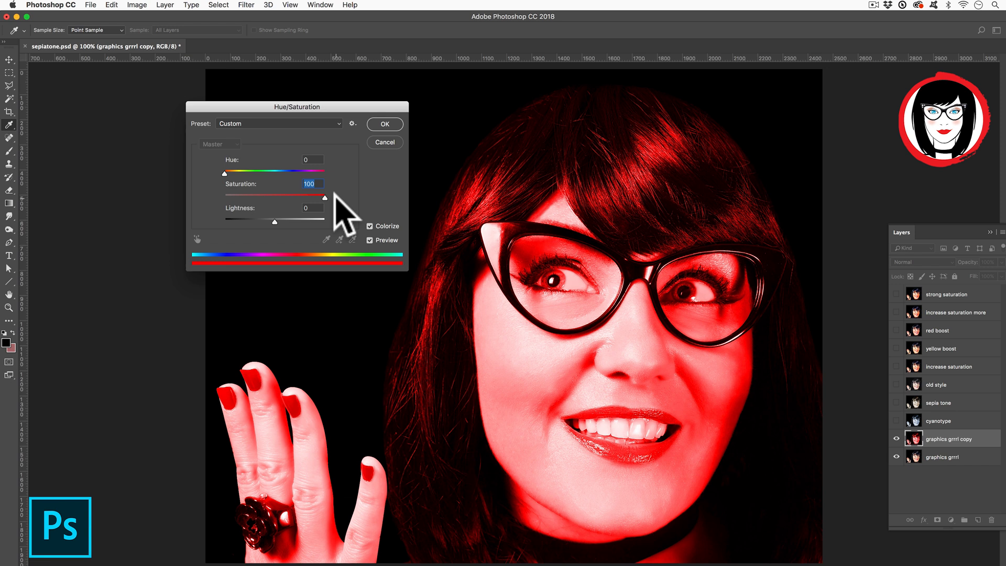
Step: Apply a purple tint with hue 270 and saturation 24, and compare it with the original by hiding and reshowing graphics grrrl copy
{"action": "left_click_drag", "start_coordinate": [224, 171], "coordinate": [247, 194]}
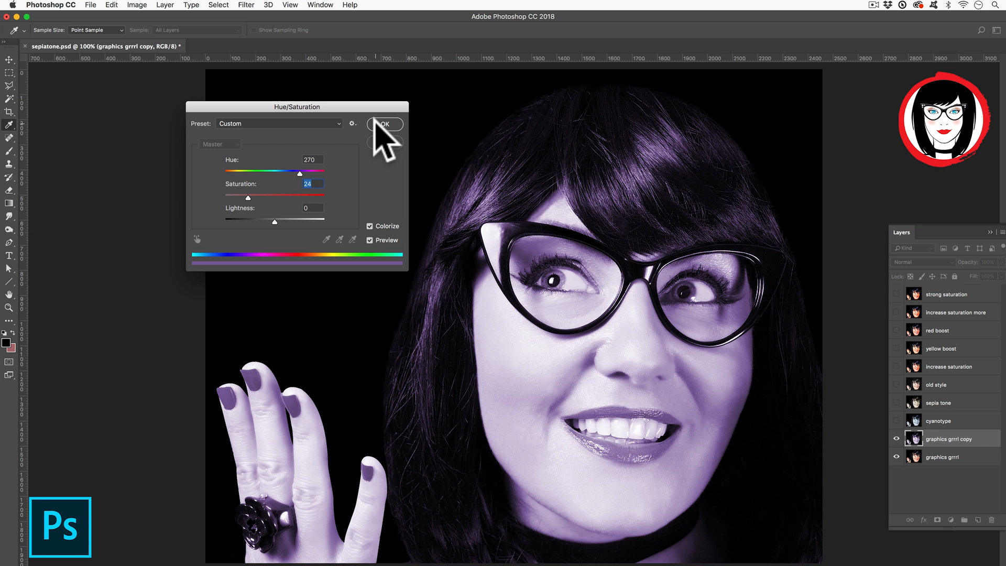
{"action": "left_click", "coordinate": [384, 124]}
{"action": "key", "text": "v"}
{"action": "left_click", "coordinate": [896, 439]}
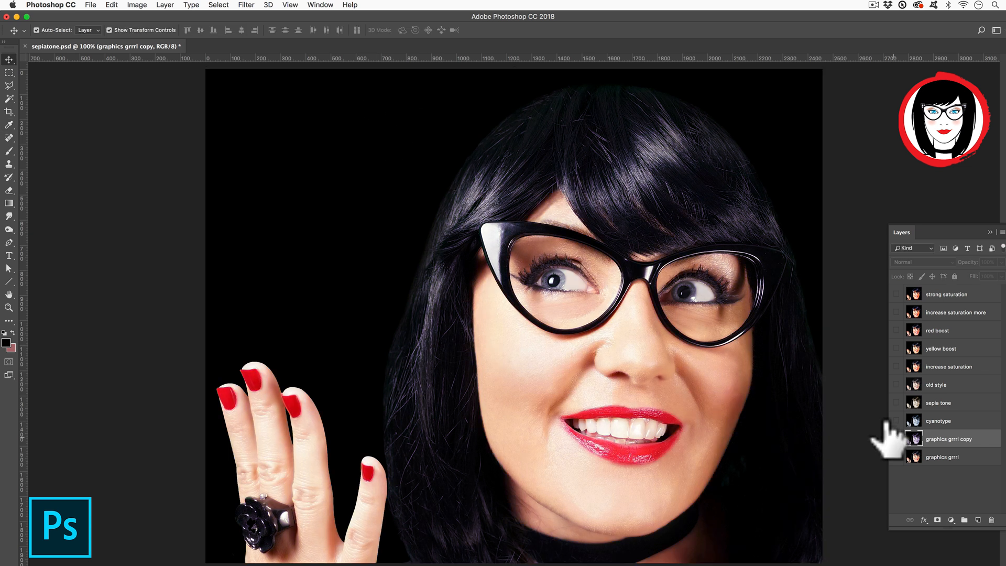
{"action": "left_click", "coordinate": [896, 439]}
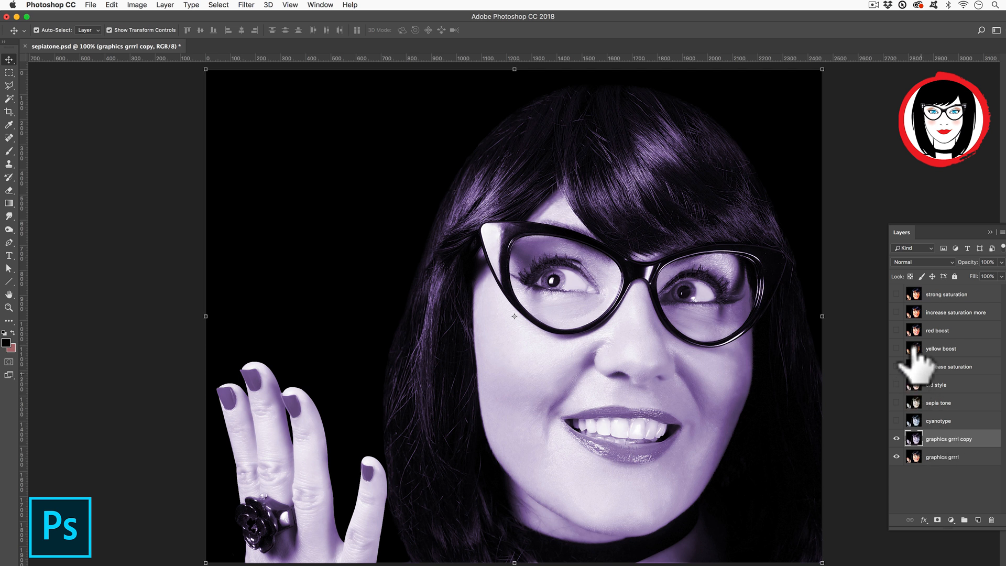
Step: Show the sepia tone layer and compare it with the original portrait by toggling sepia tone and hiding graphics grrrl copy
{"action": "left_click", "coordinate": [915, 402]}
{"action": "left_click", "coordinate": [896, 402]}
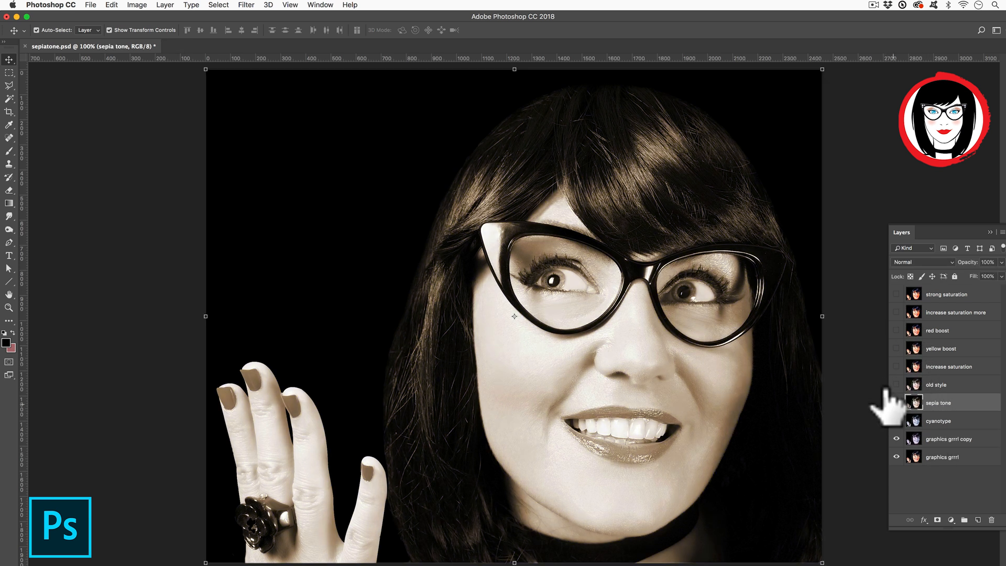
{"action": "left_click", "coordinate": [895, 403]}
{"action": "left_click", "coordinate": [895, 403]}
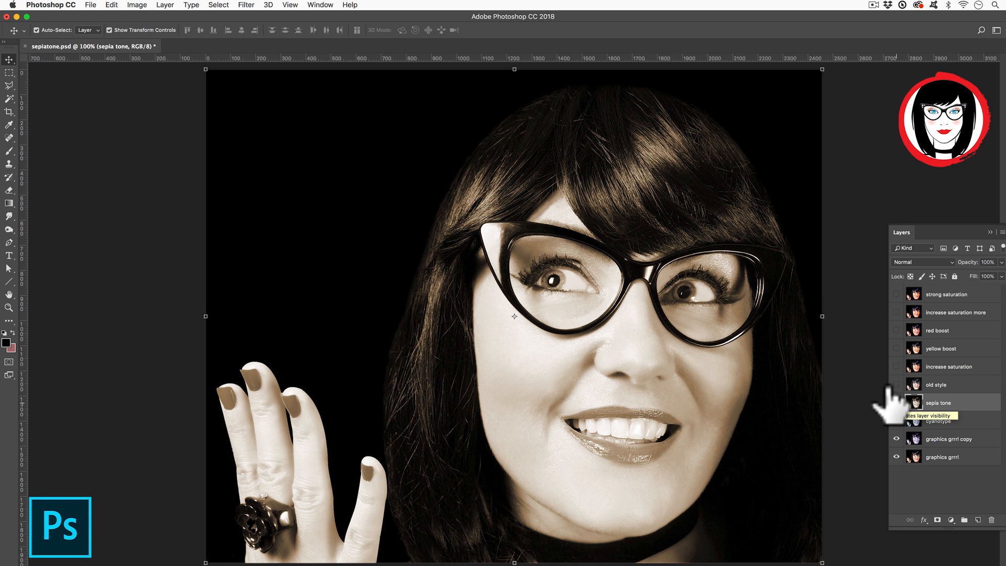
{"action": "left_click", "coordinate": [896, 403]}
{"action": "left_click", "coordinate": [897, 438]}
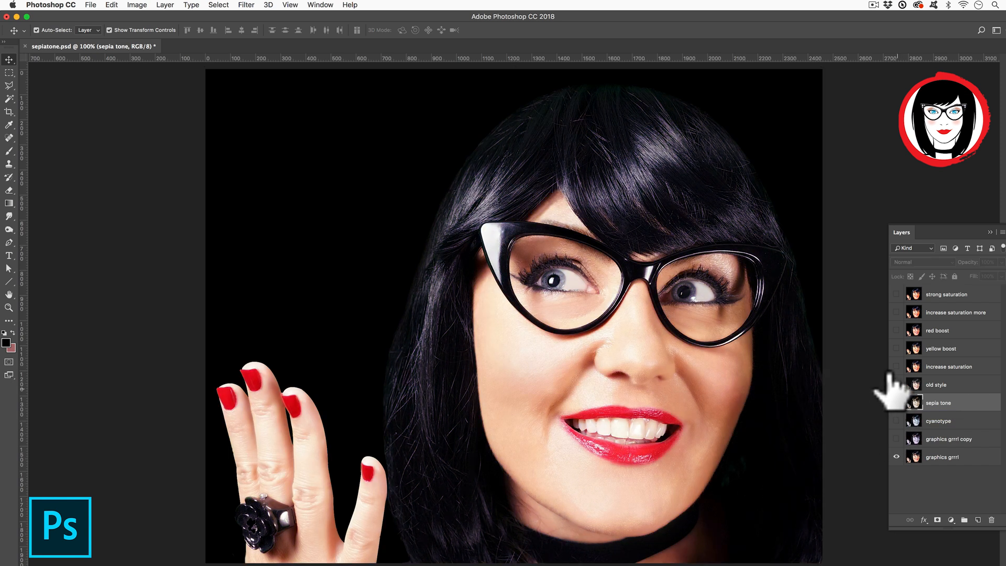
Step: Make the graphics grrrl copy layer visible again, keep sepia tone hidden, and select graphics grrrl copy
{"action": "left_click", "coordinate": [280, 124]}
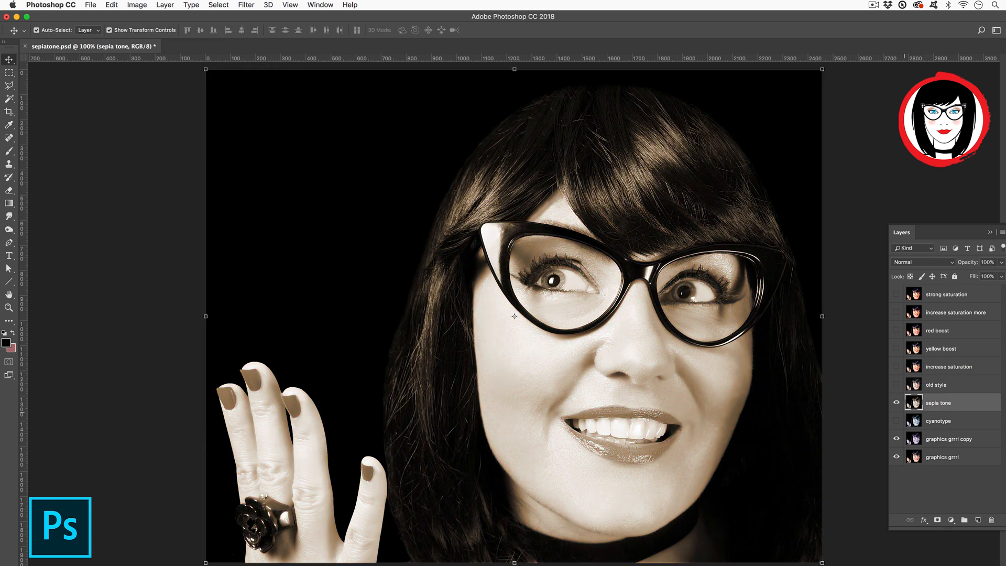
{"action": "left_click", "coordinate": [897, 403]}
{"action": "left_click", "coordinate": [949, 439]}
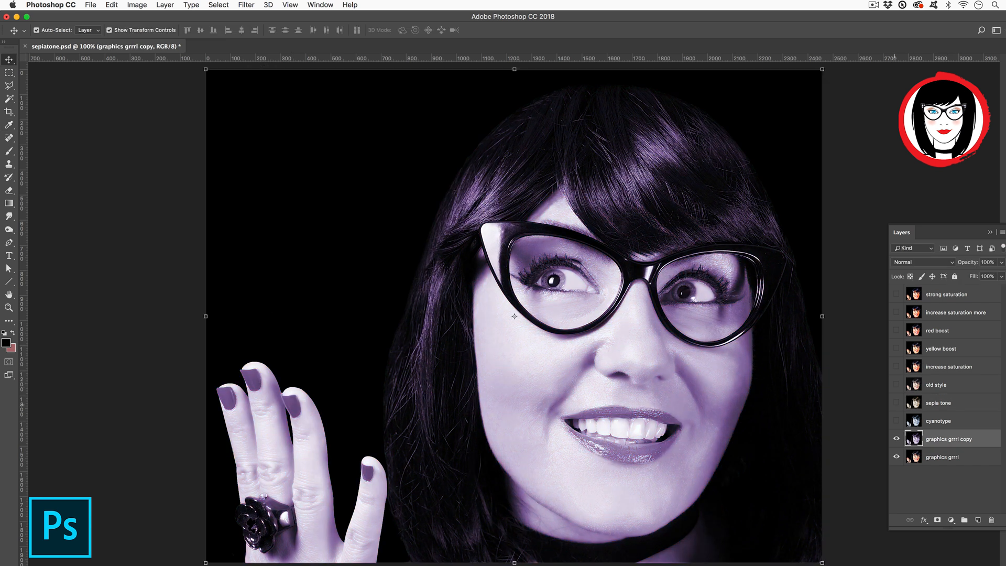